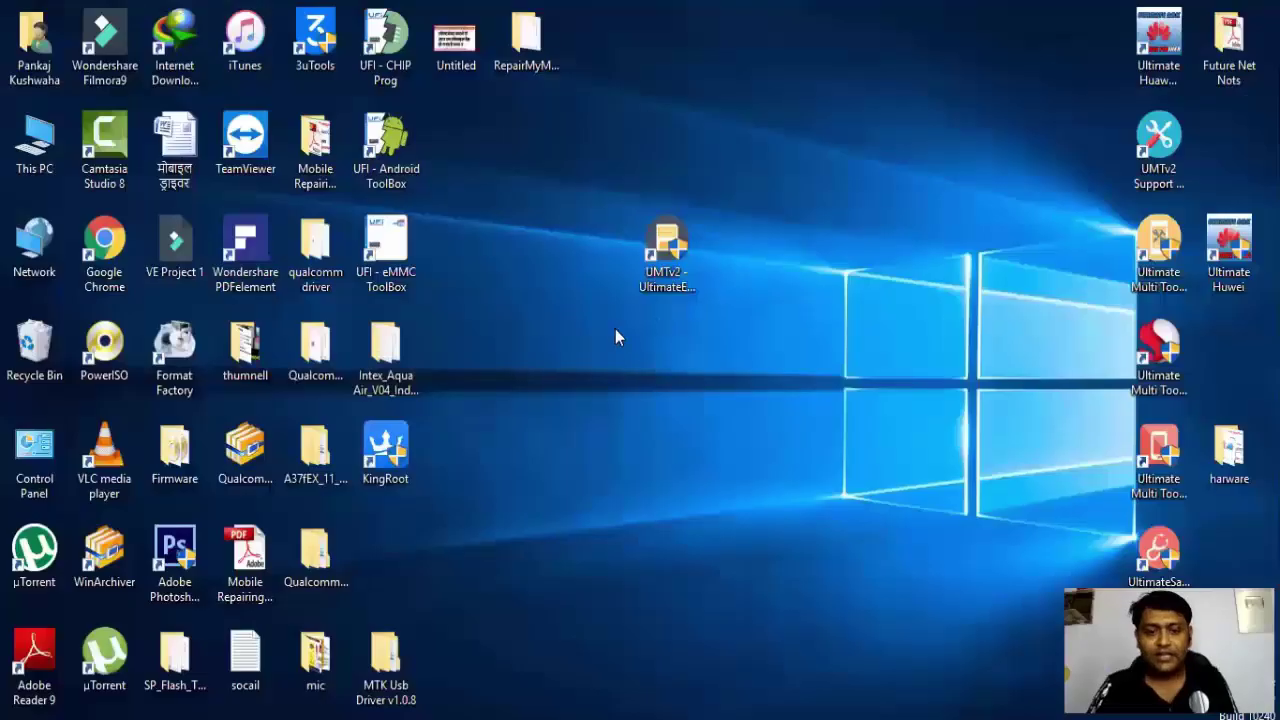
- Try to launch the UMTv2 UltimateEMMC Tool and dismiss the activation notice
left_click(643, 234)
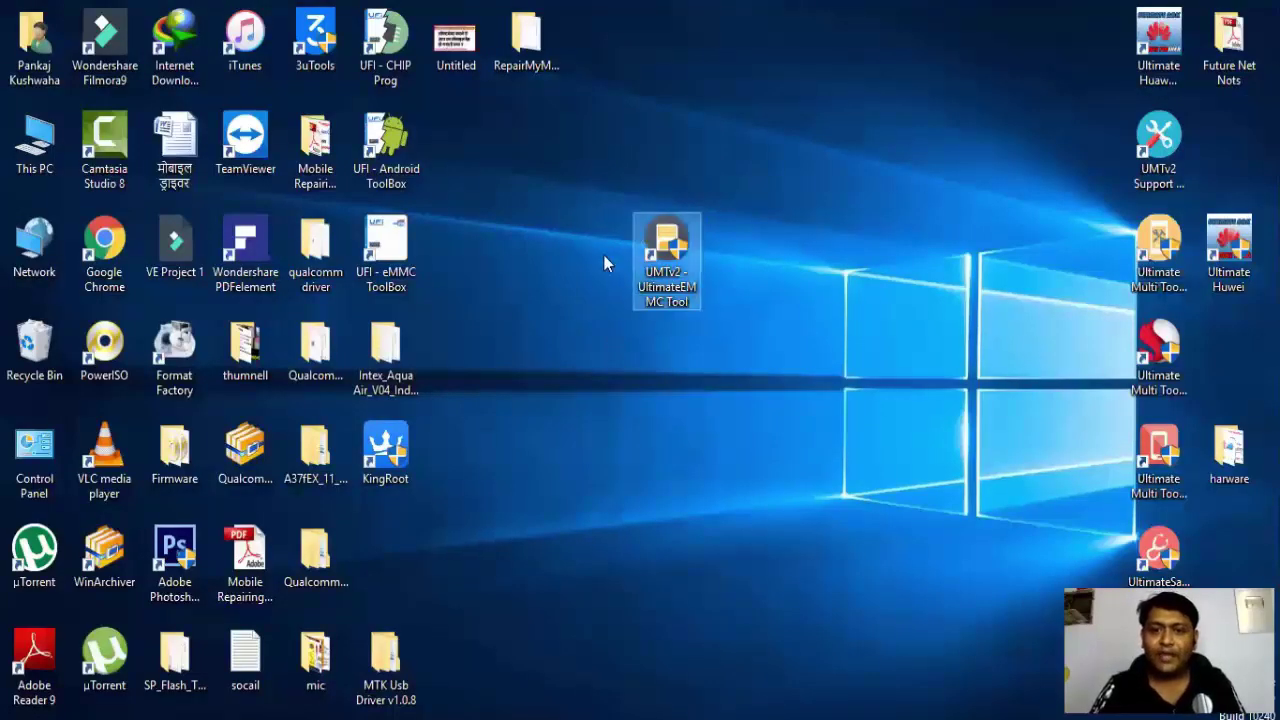
double_click(677, 279)
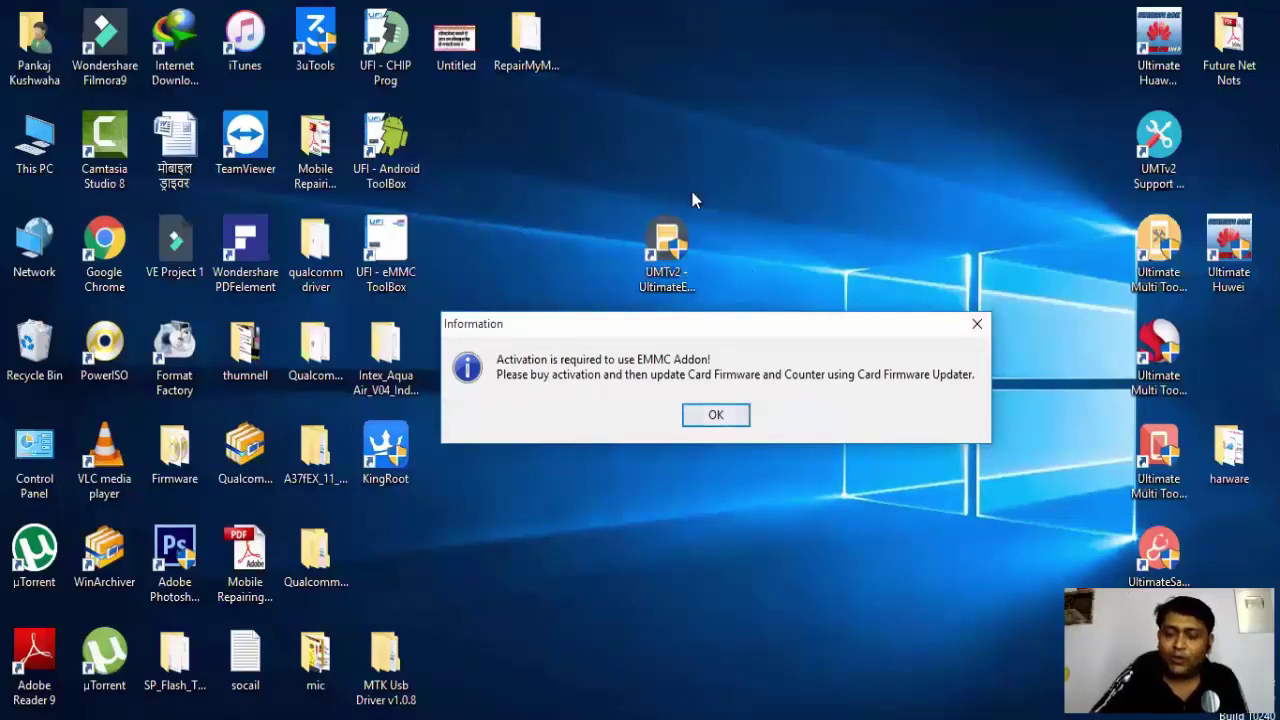
left_click_drag(487, 325, 535, 351)
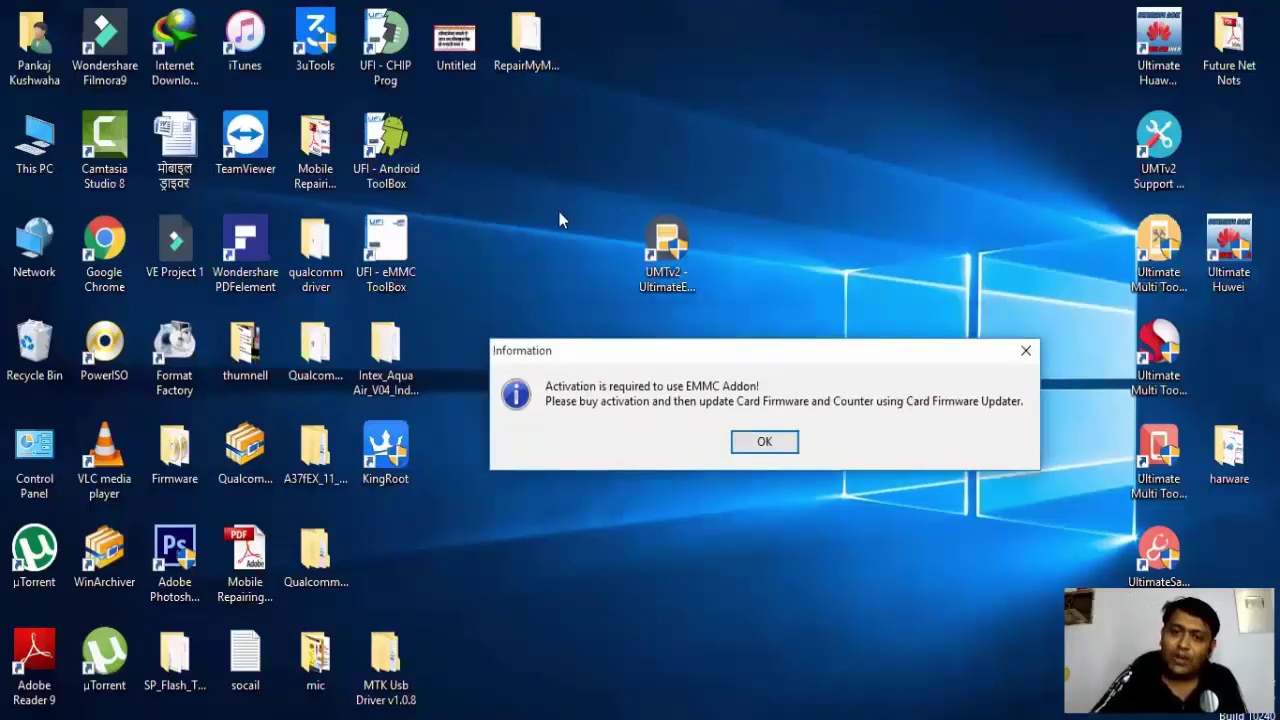
left_click(766, 446)
- Launch UMTv2 Support Access and open the UMT_Fw_Updater folder in the support area
left_click_drag(1155, 140, 738, 250)
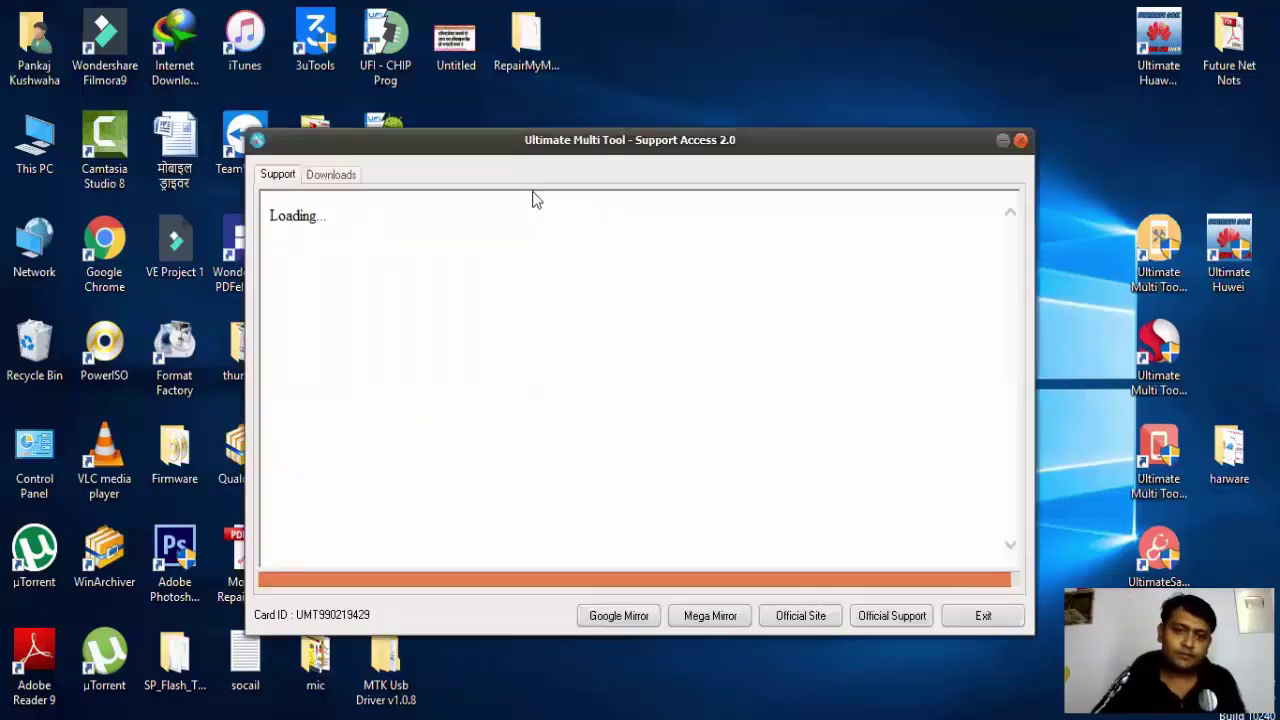
right_click(534, 193)
left_click(529, 162)
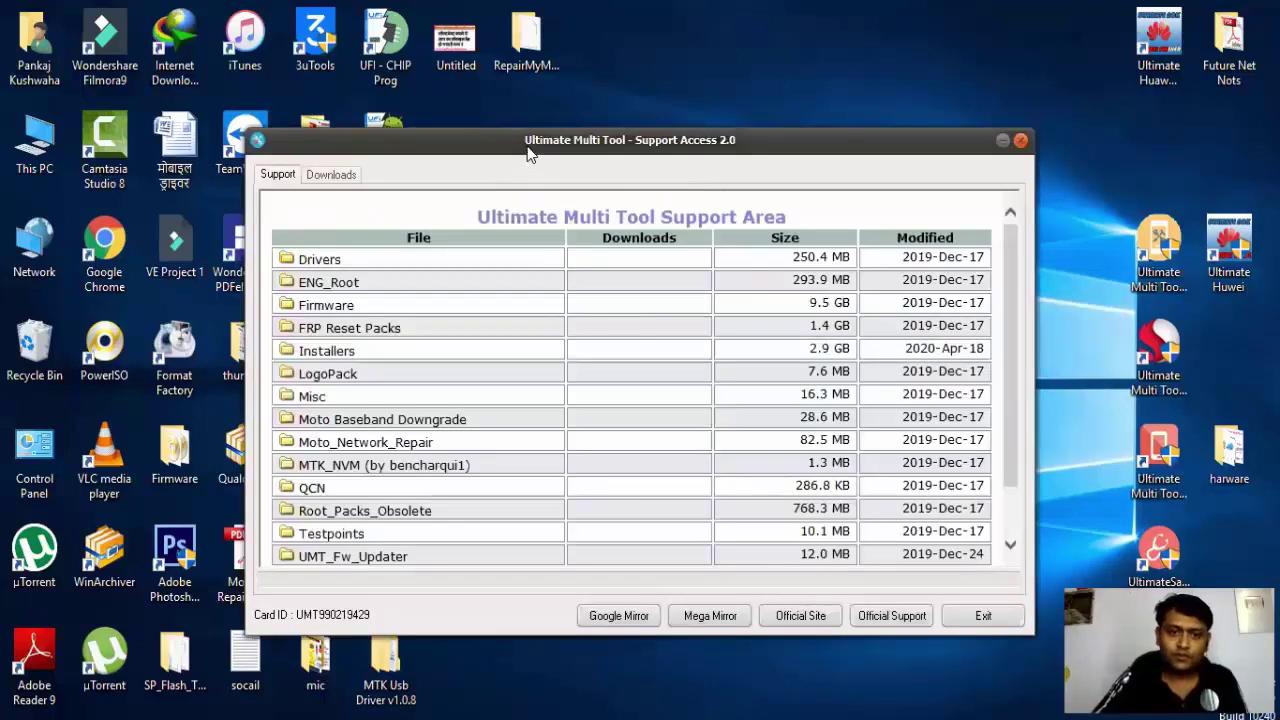
left_click_drag(528, 142, 554, 86)
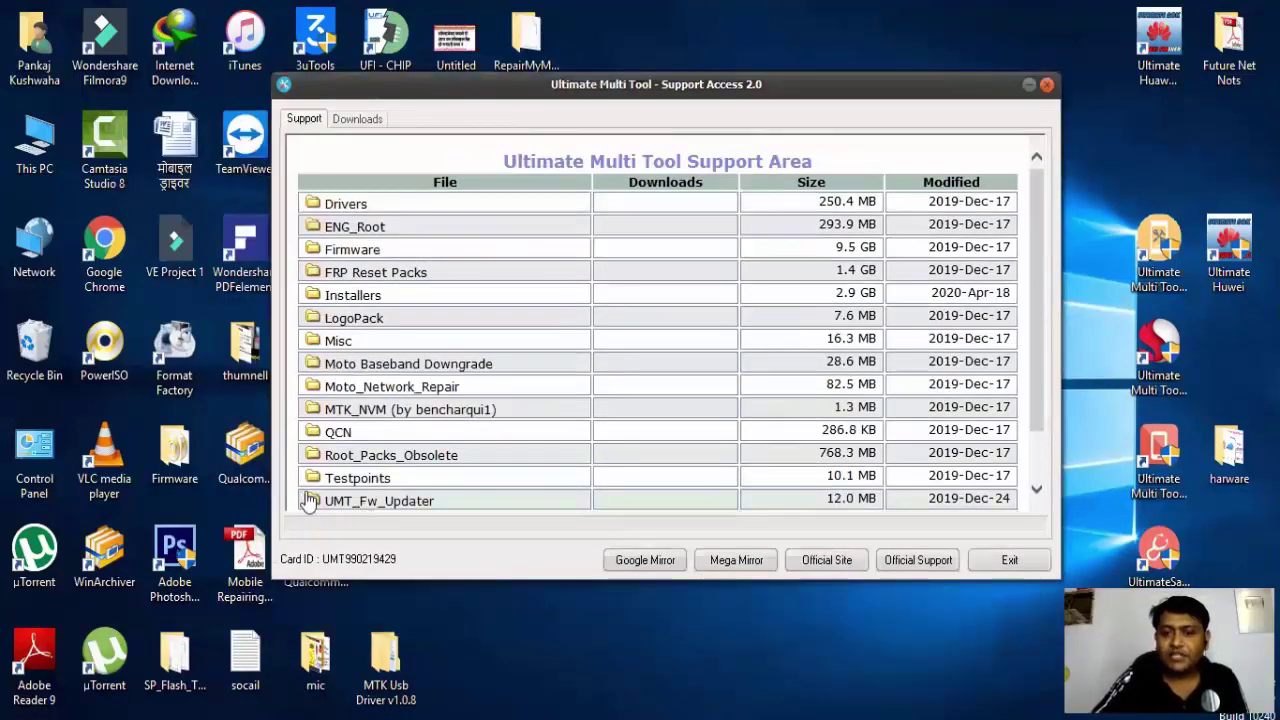
left_click(380, 501)
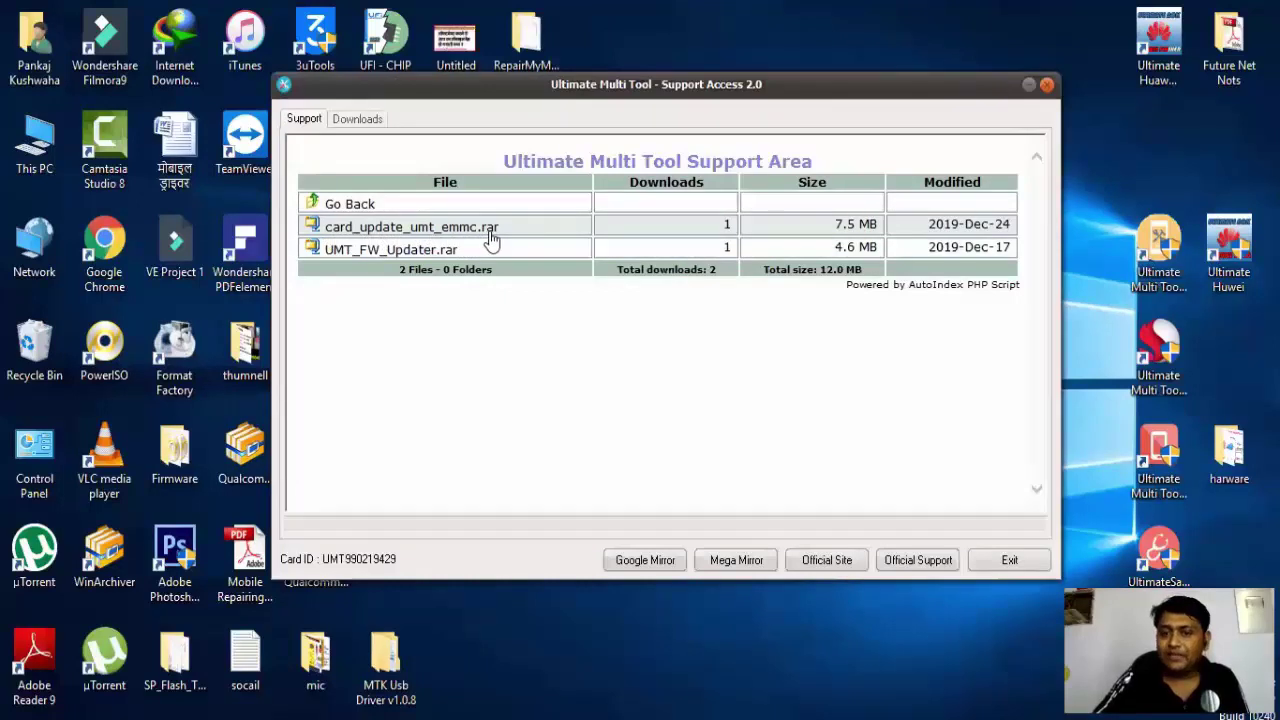
- Queue card_update_umt_emmc.rar and start its download
left_click(398, 229)
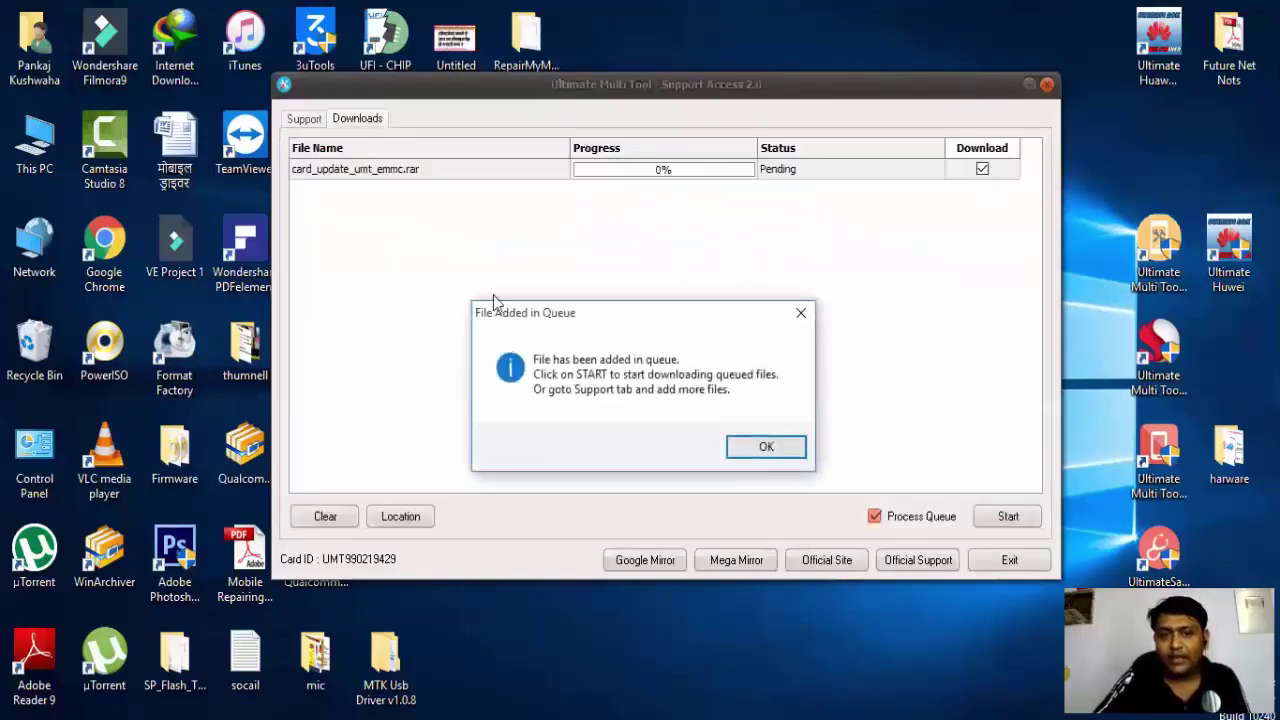
left_click(765, 446)
left_click(1014, 511)
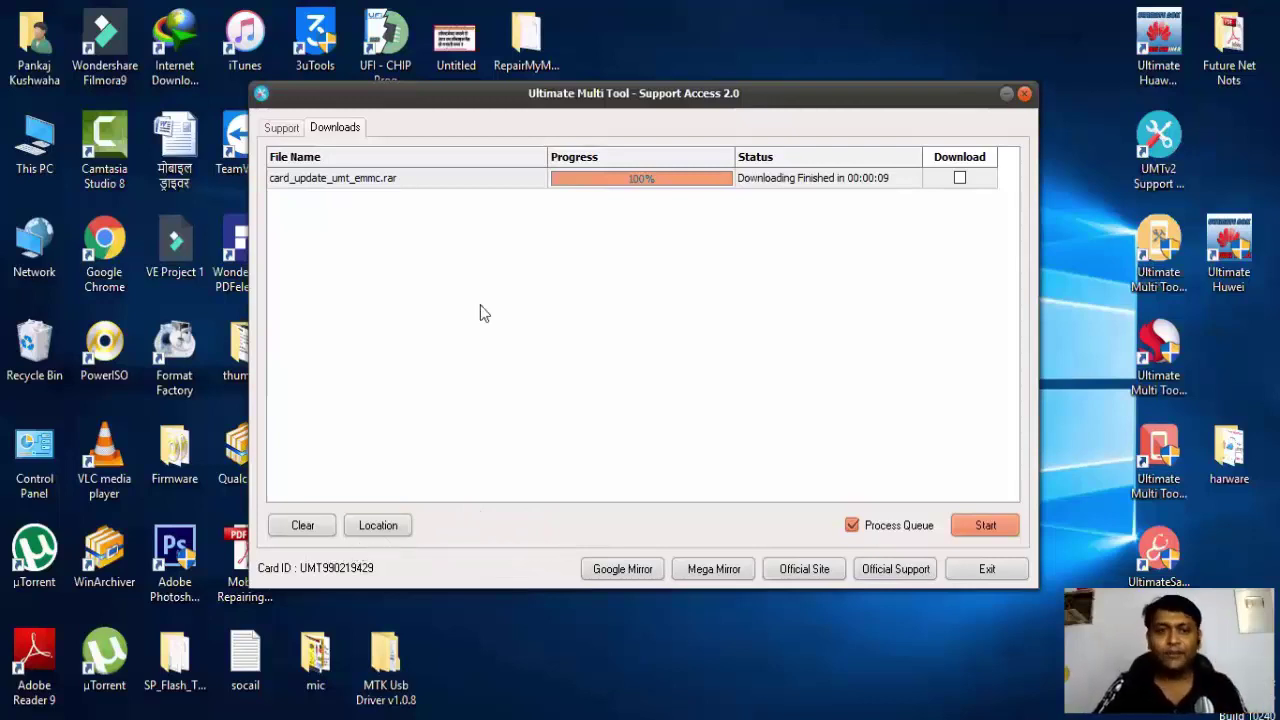
- Move the downloaded card_update_umt_emmc archive from its download location to the desktop, closing the support tool
left_click(390, 524)
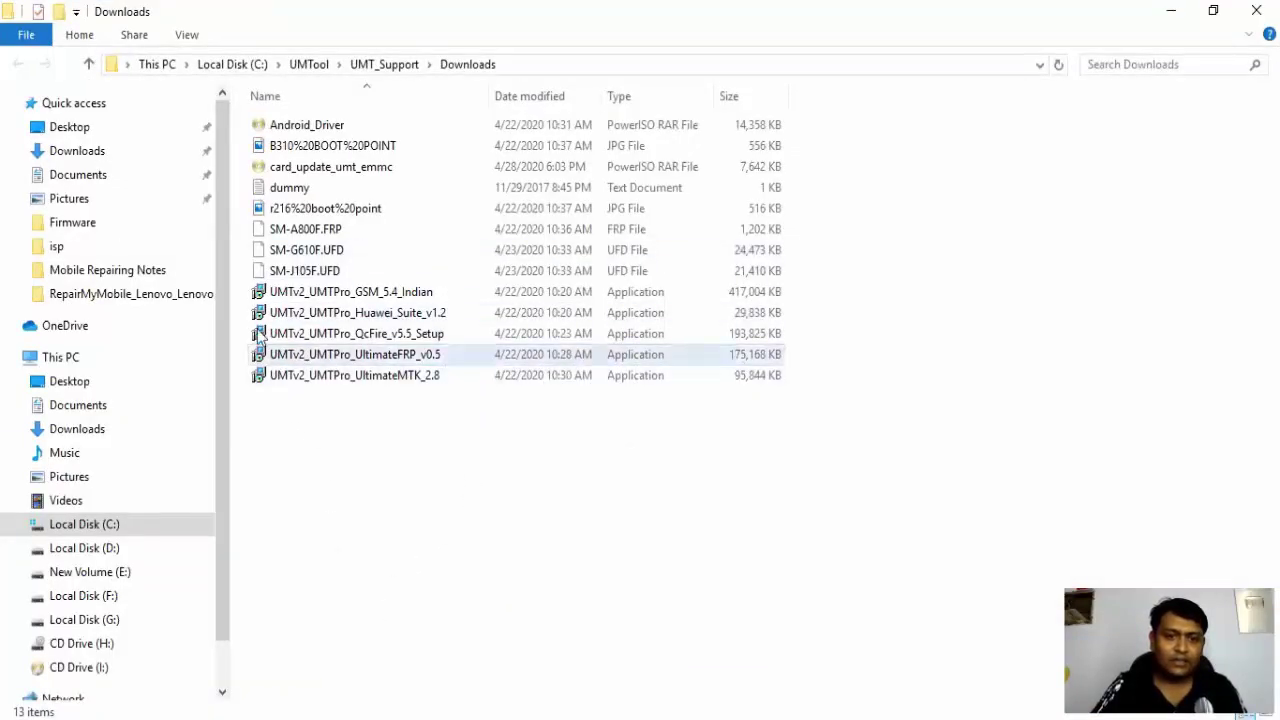
left_click(313, 174)
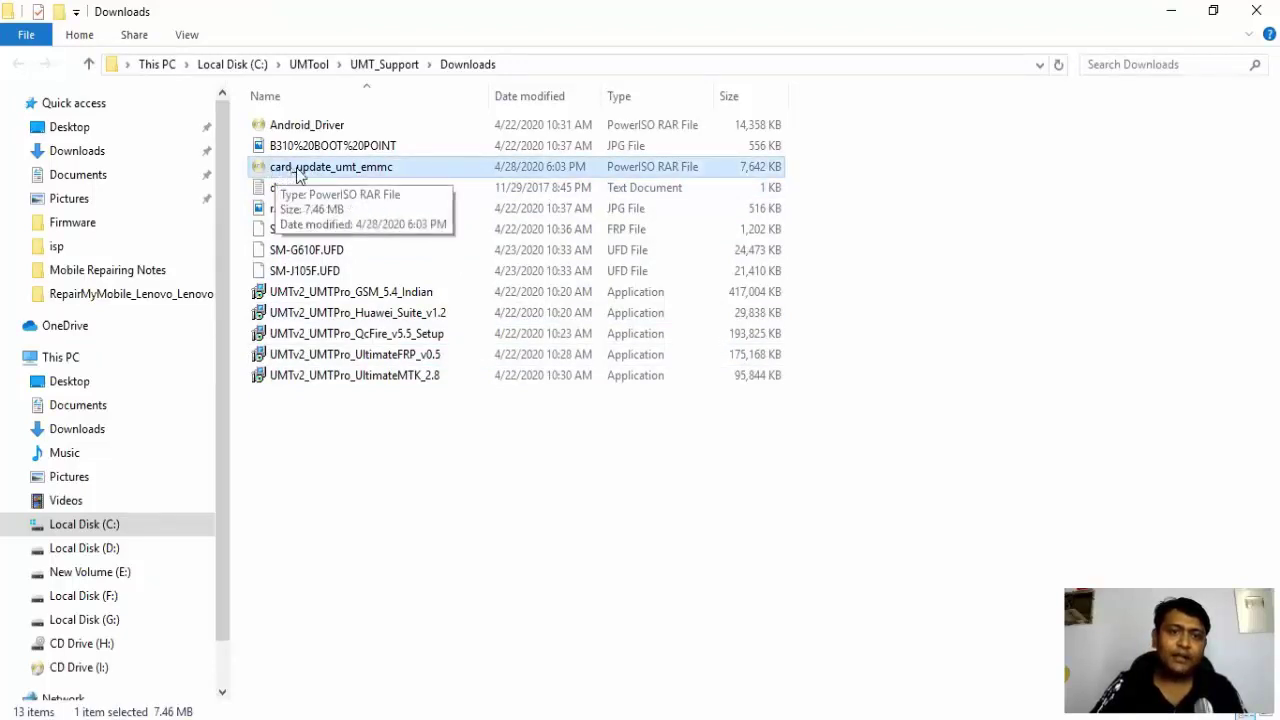
right_click(361, 170)
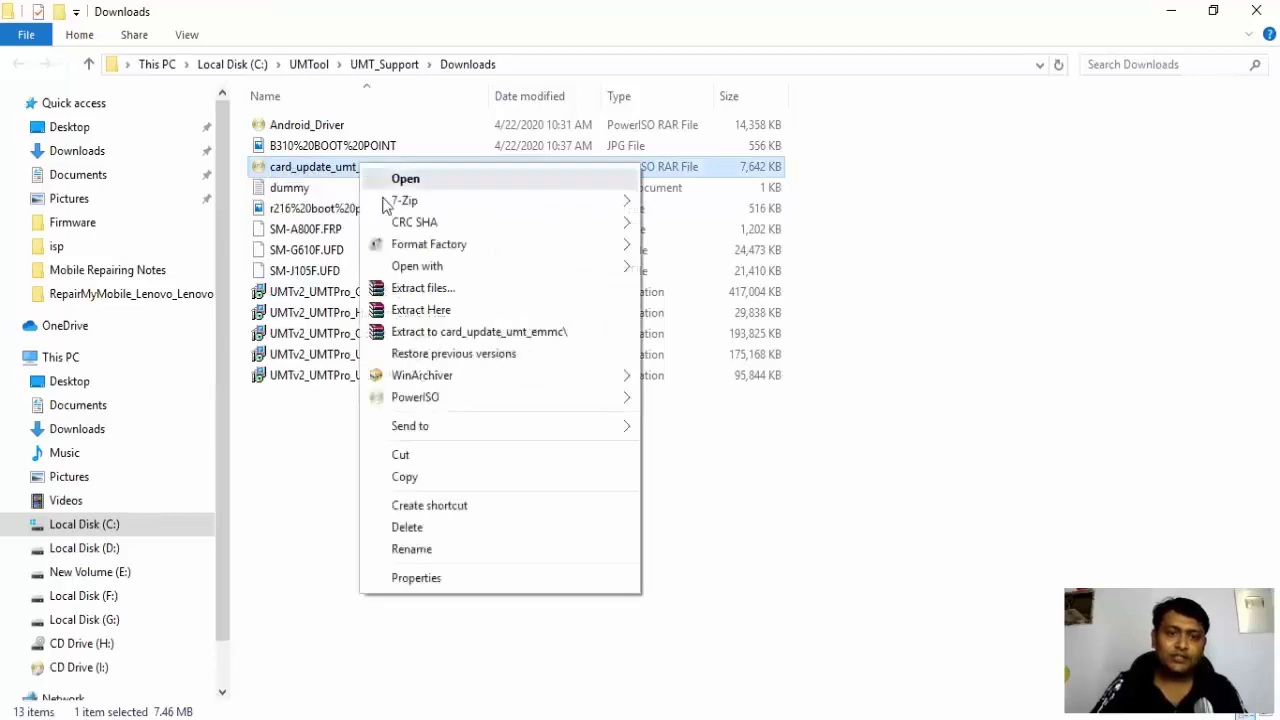
left_click(418, 453)
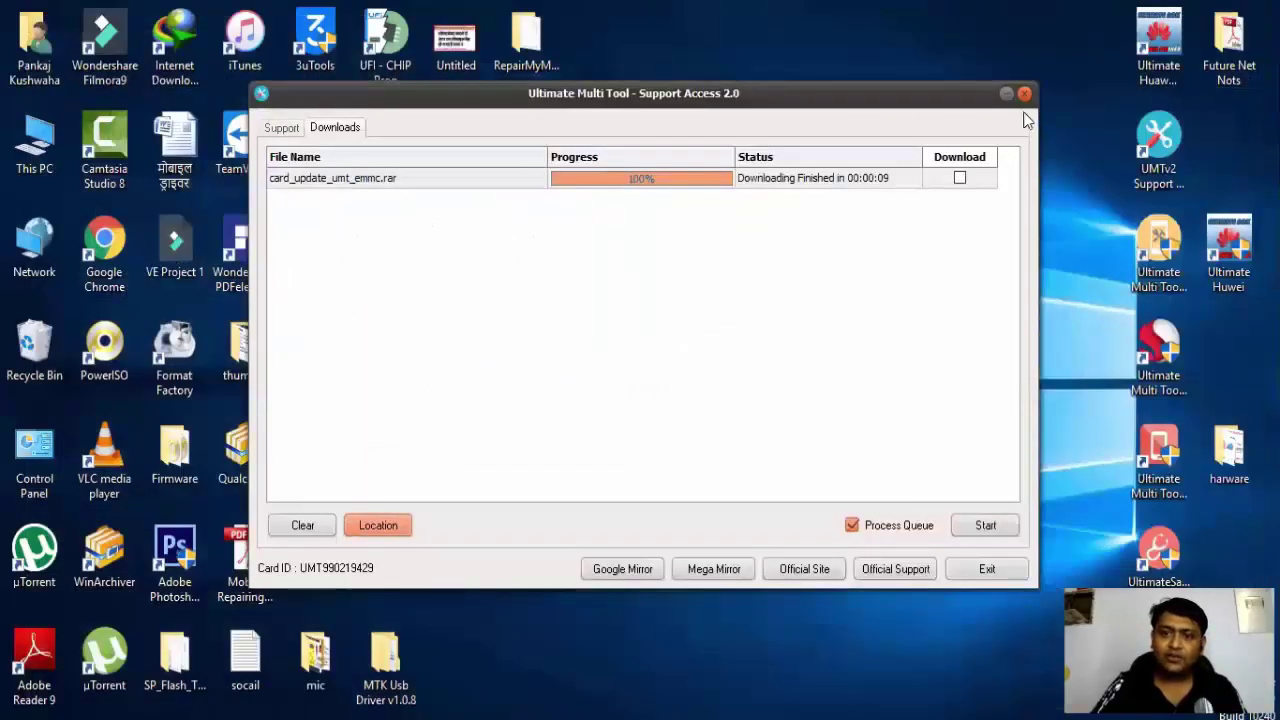
left_click(1022, 97)
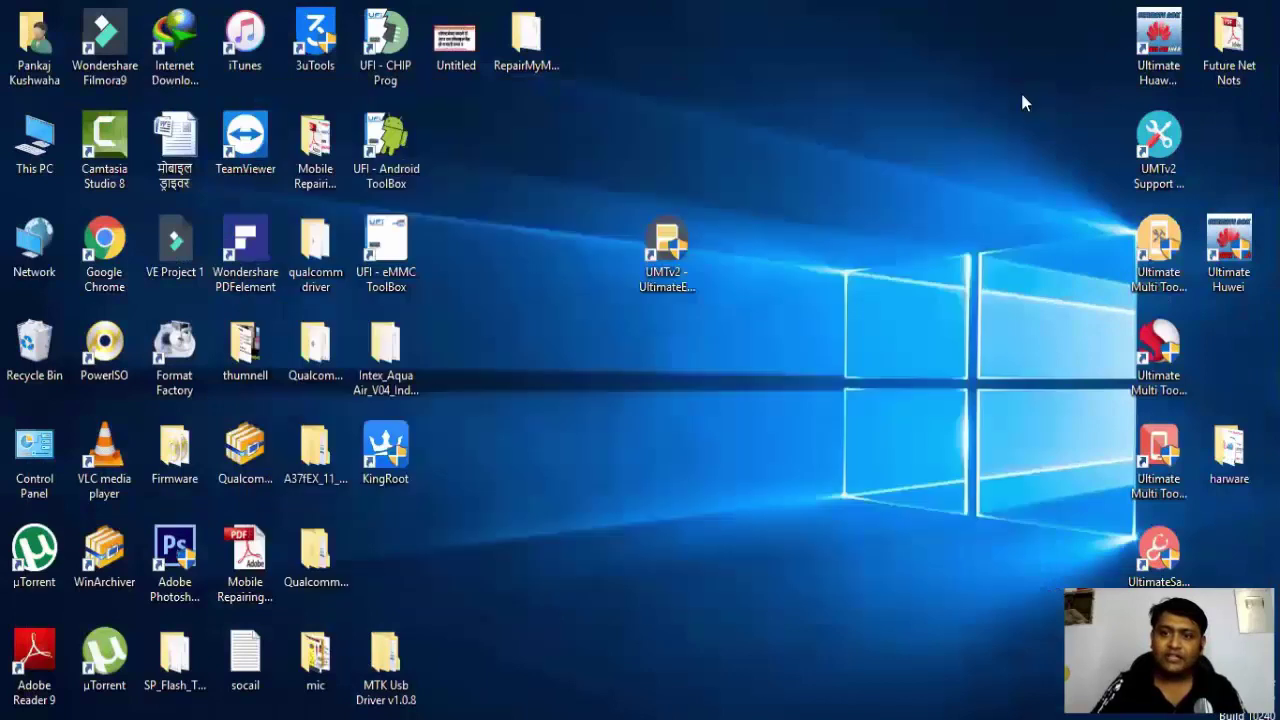
right_click(680, 425)
left_click(728, 516)
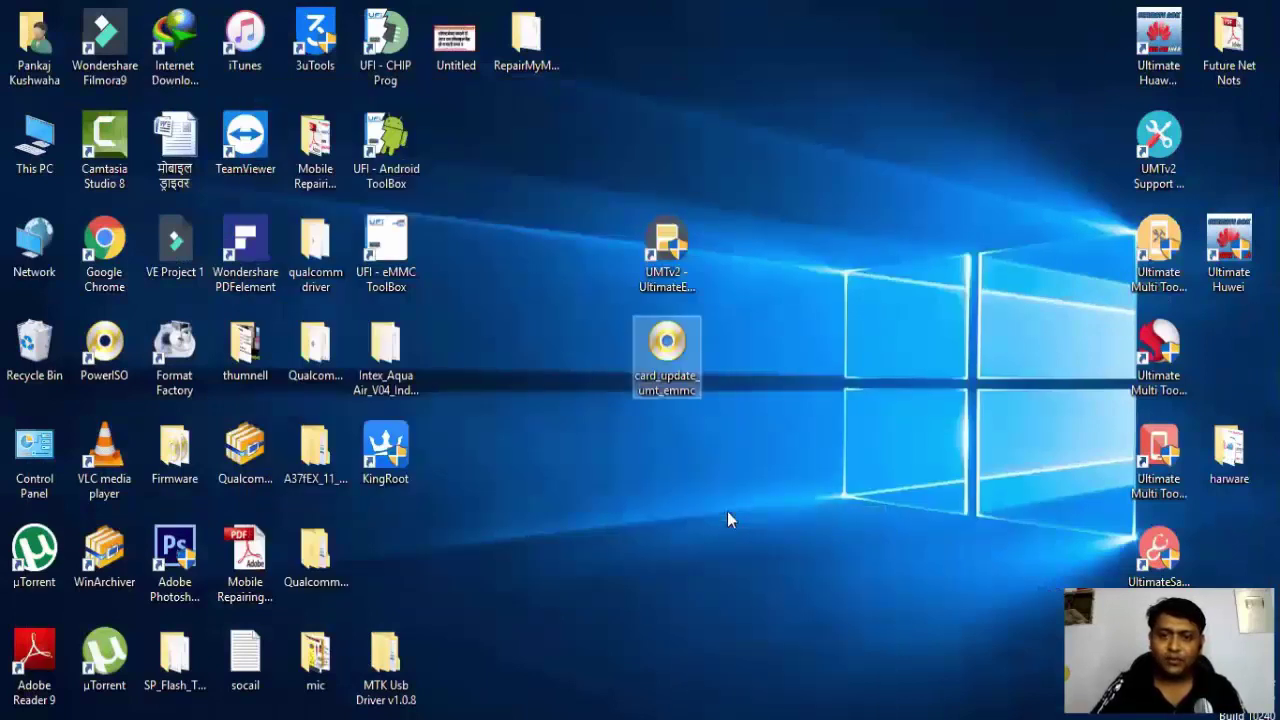
- Extract the archive with 7-Zip into a card_update_umt_emmc folder and place that folder beside the archive
right_click(668, 352)
mouse_move(732, 306)
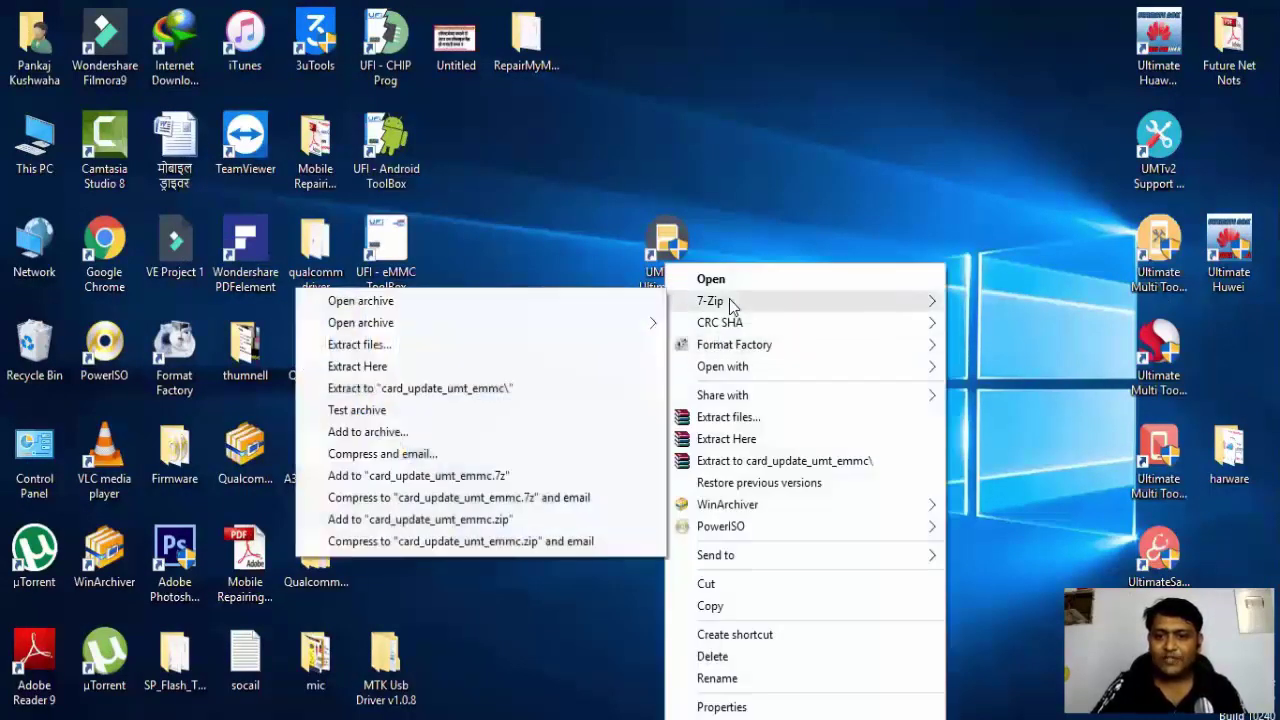
left_click(450, 388)
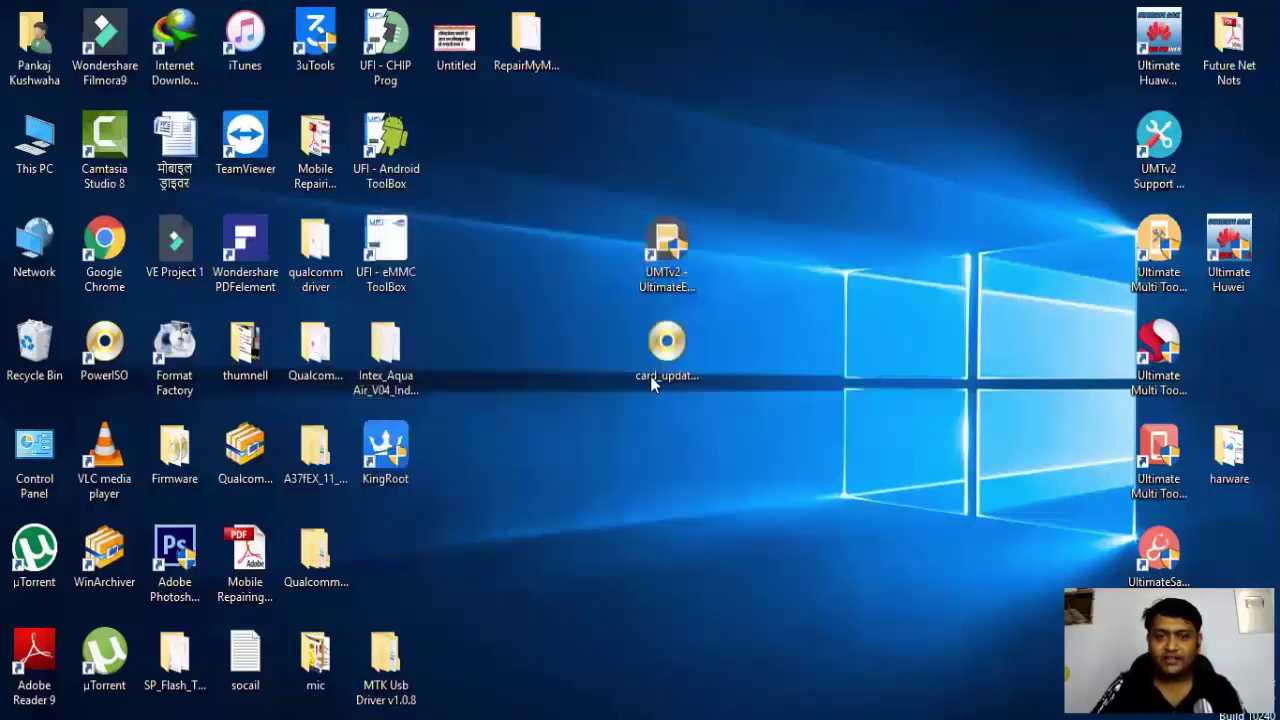
left_click_drag(395, 568, 775, 370)
- Run the card_update_umt_emmc application from the extracted folder and close the folder window
double_click(737, 383)
left_click(333, 133)
double_click(333, 133)
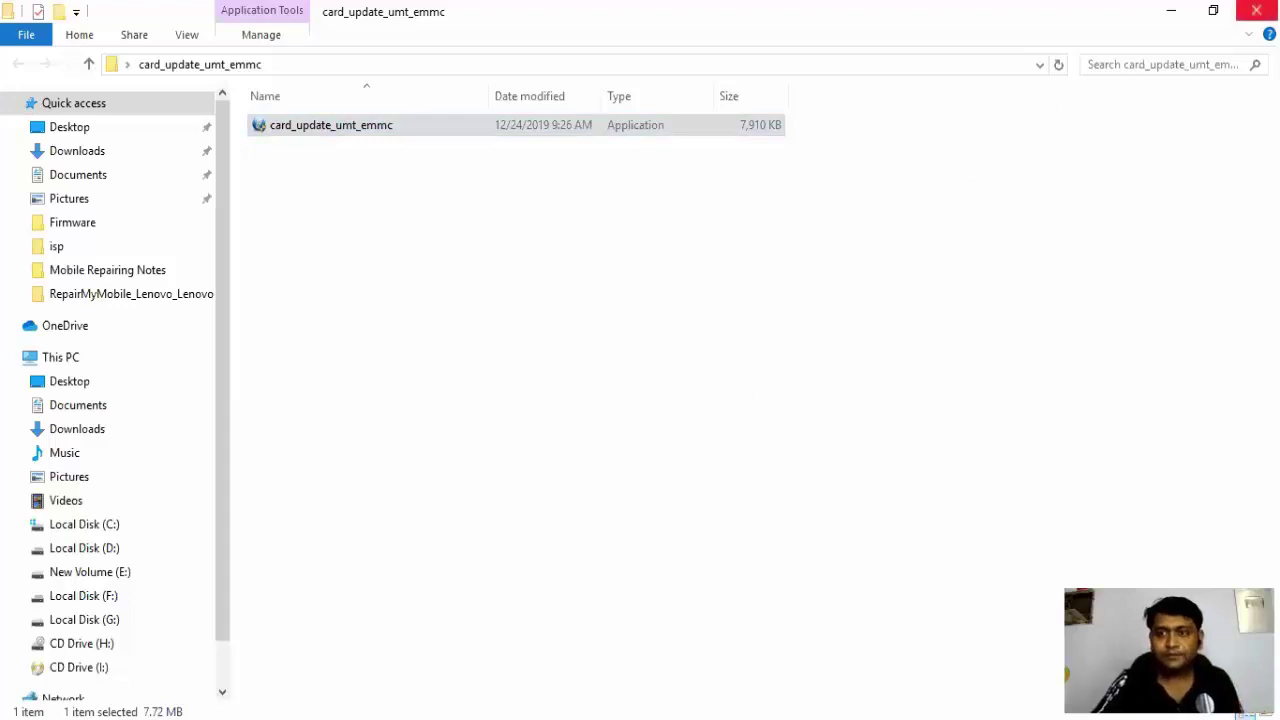
left_click(1256, 10)
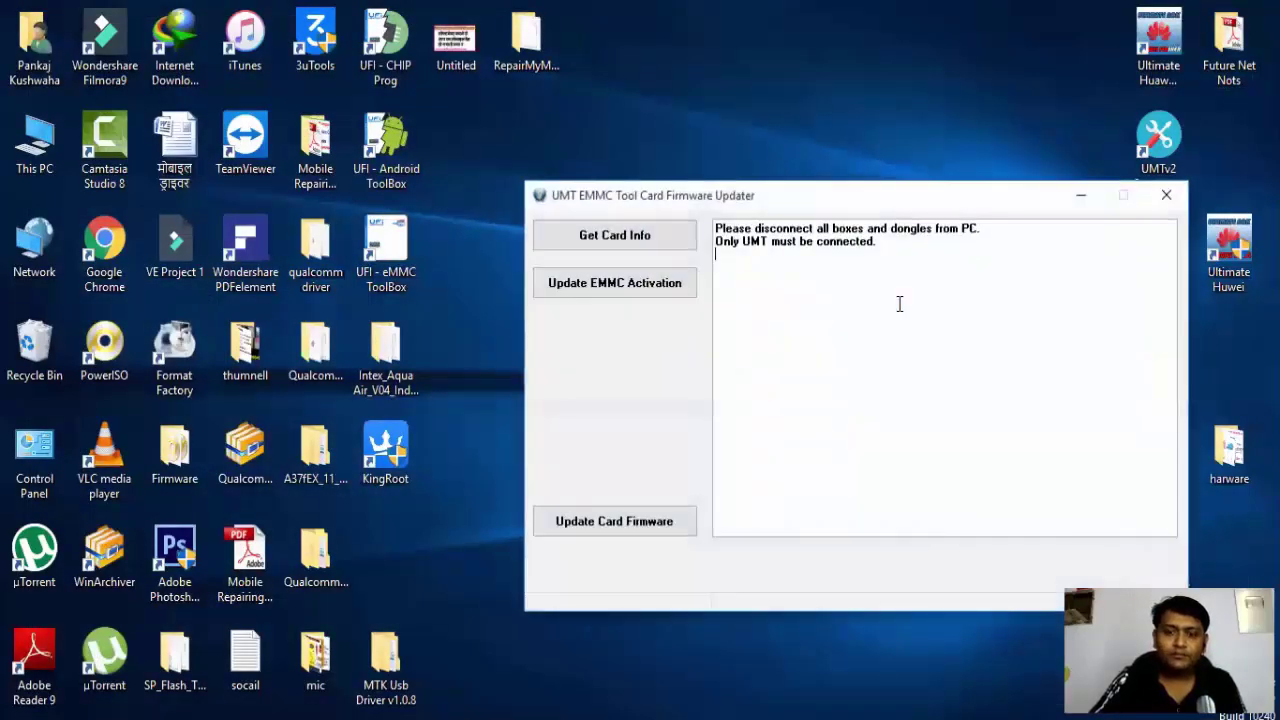
left_click_drag(823, 201, 774, 137)
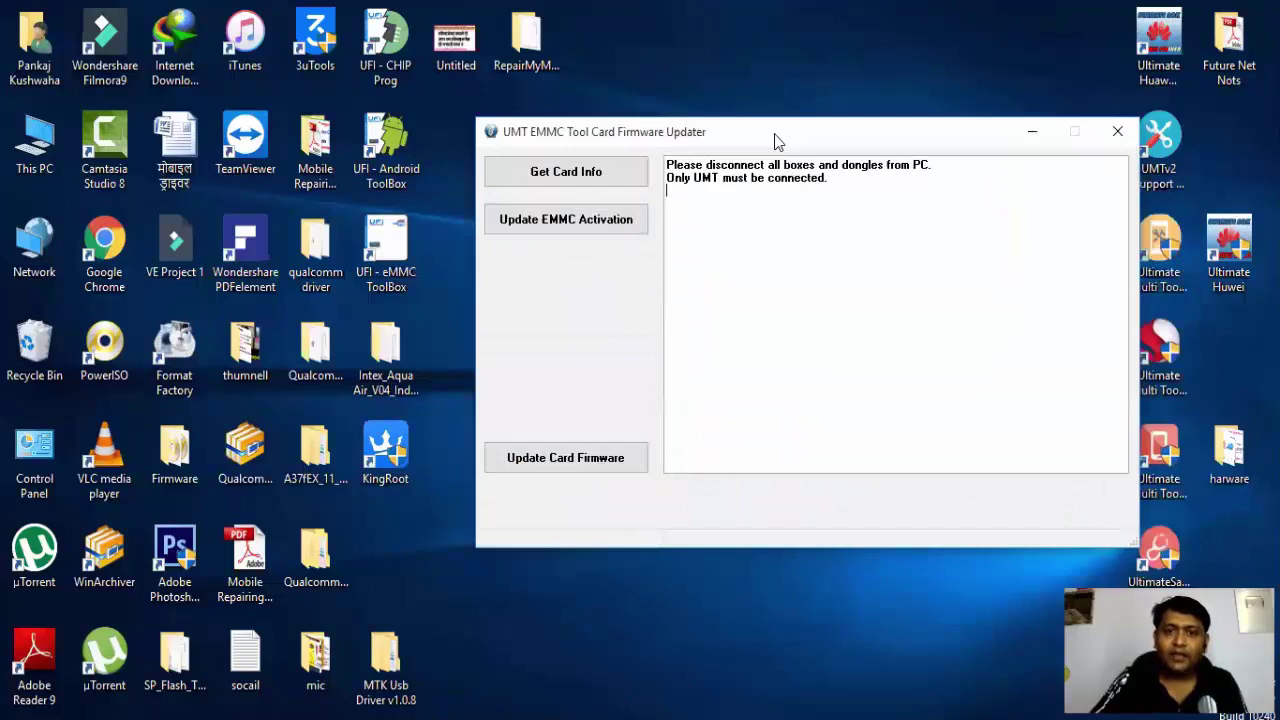
- Run the card firmware update and the EMMC activation update for the connected UMT card, and close the updater
left_click(557, 470)
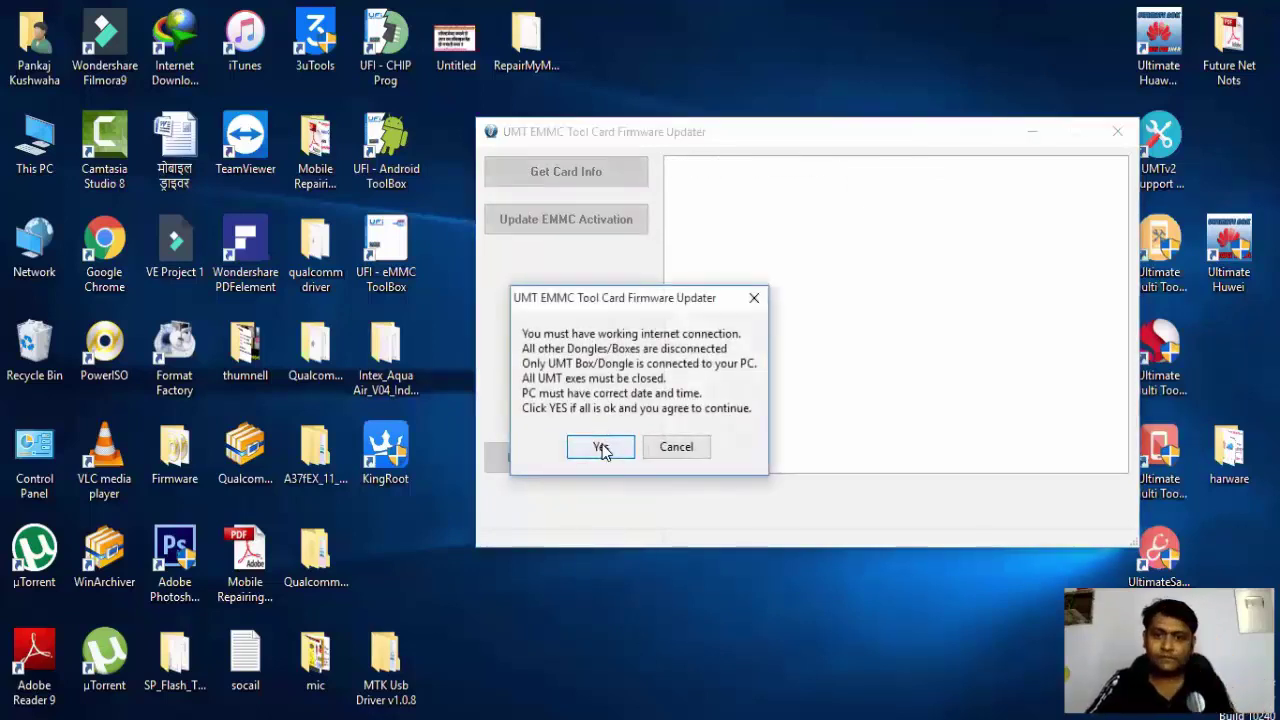
left_click(601, 448)
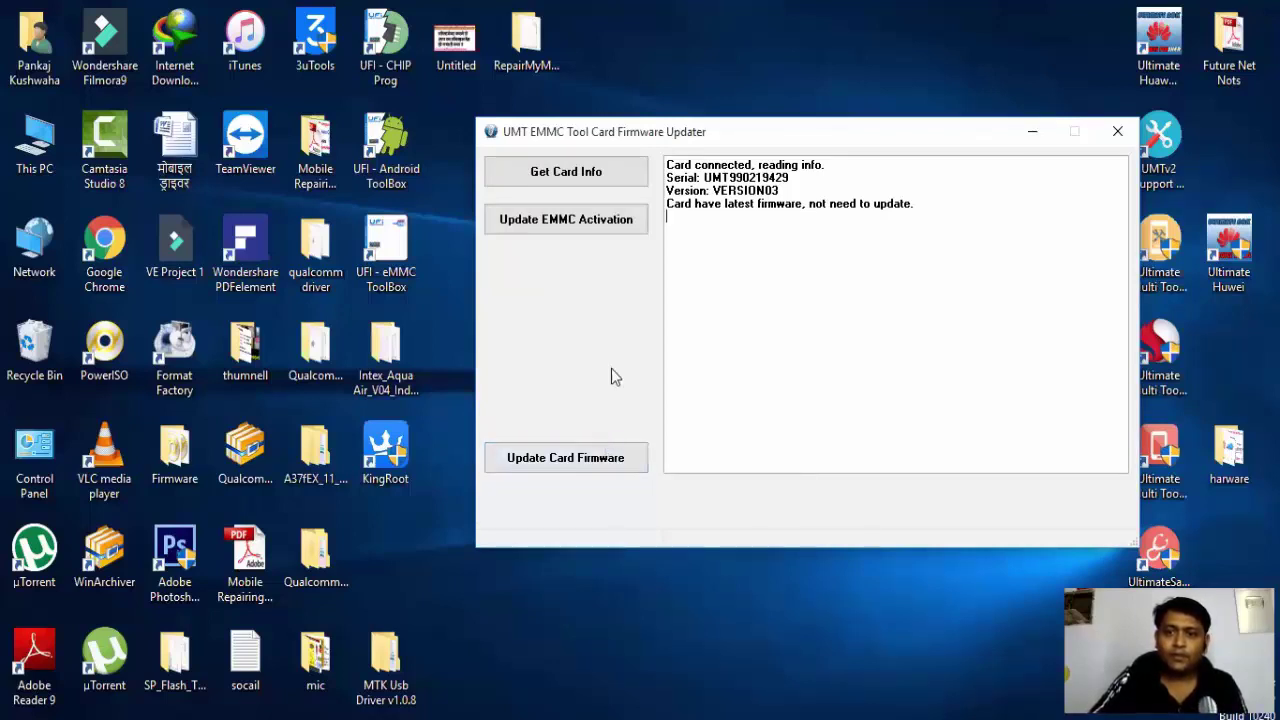
left_click(536, 222)
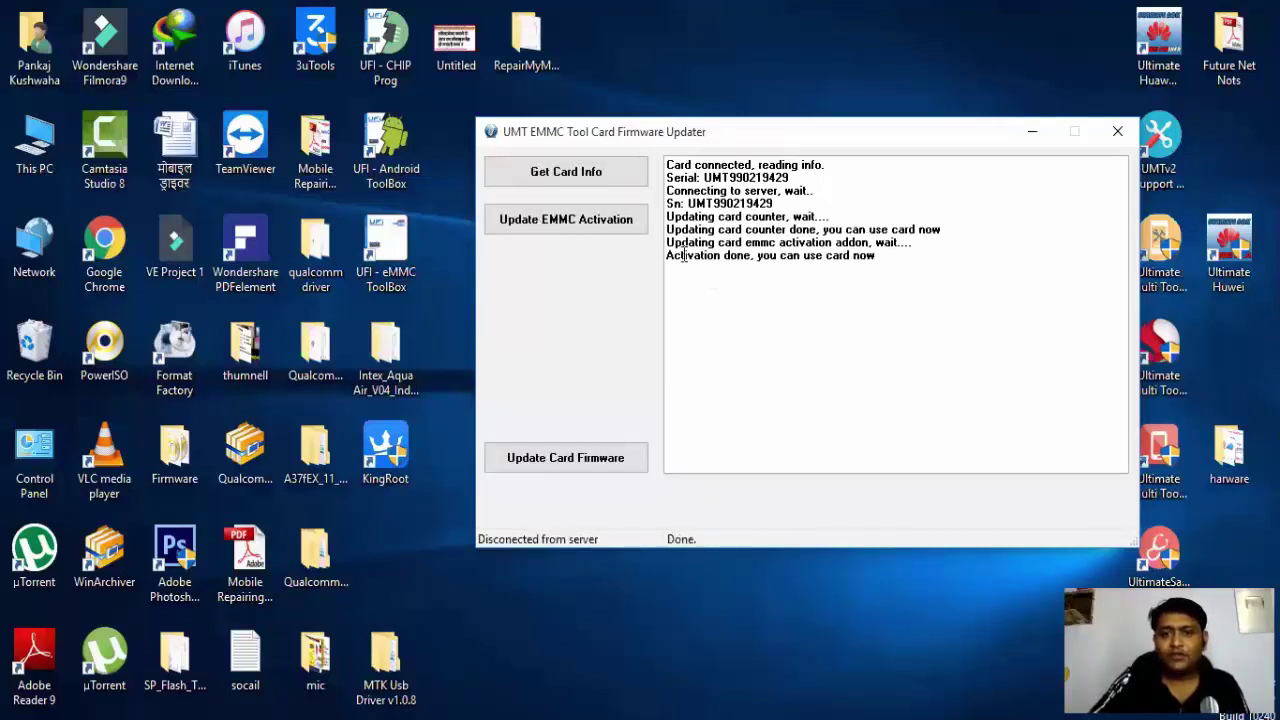
left_click_drag(667, 180, 711, 271)
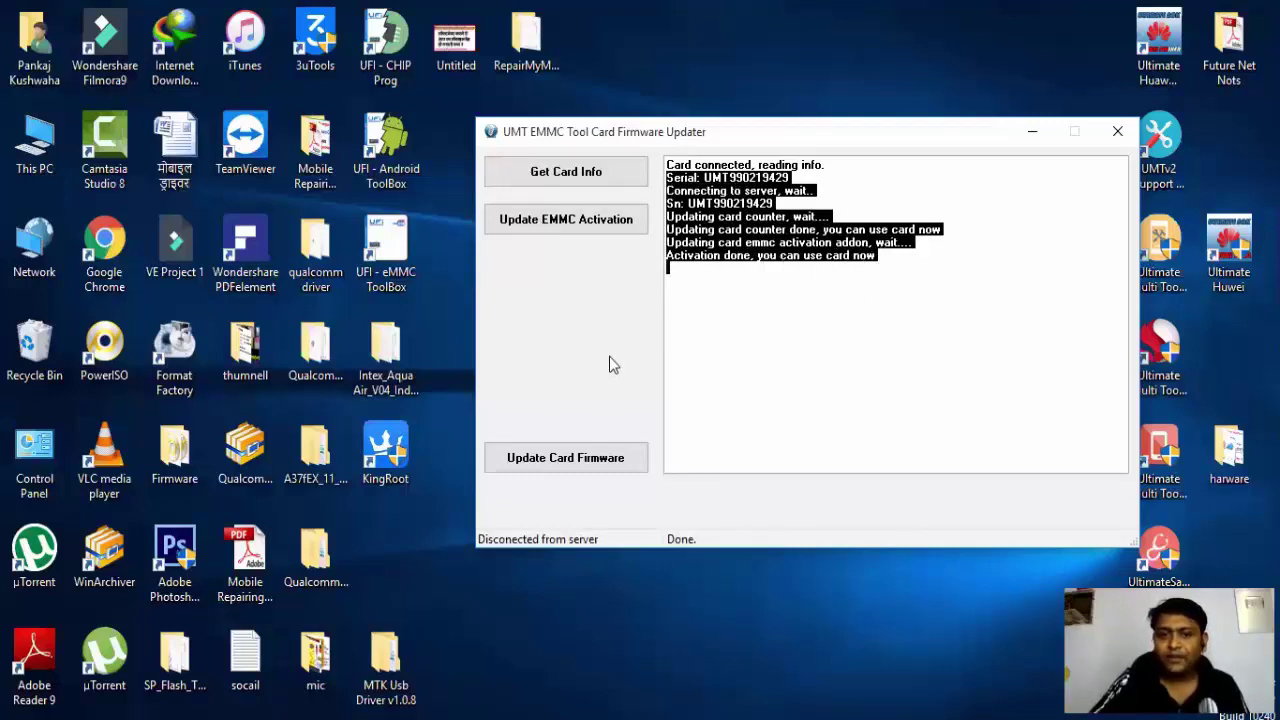
left_click(1116, 140)
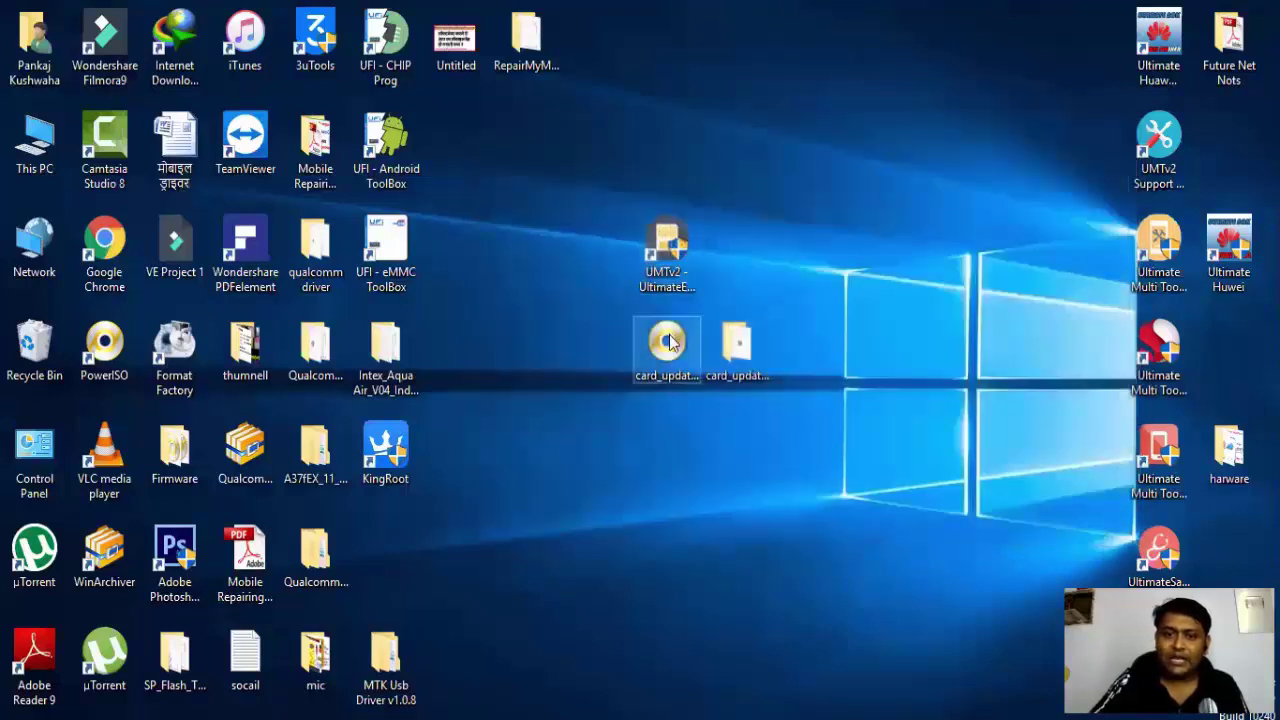
- Launch the UMTv2 UltimateEMMC Tool from the desktop and refresh the desktop while it loads
left_click(678, 280)
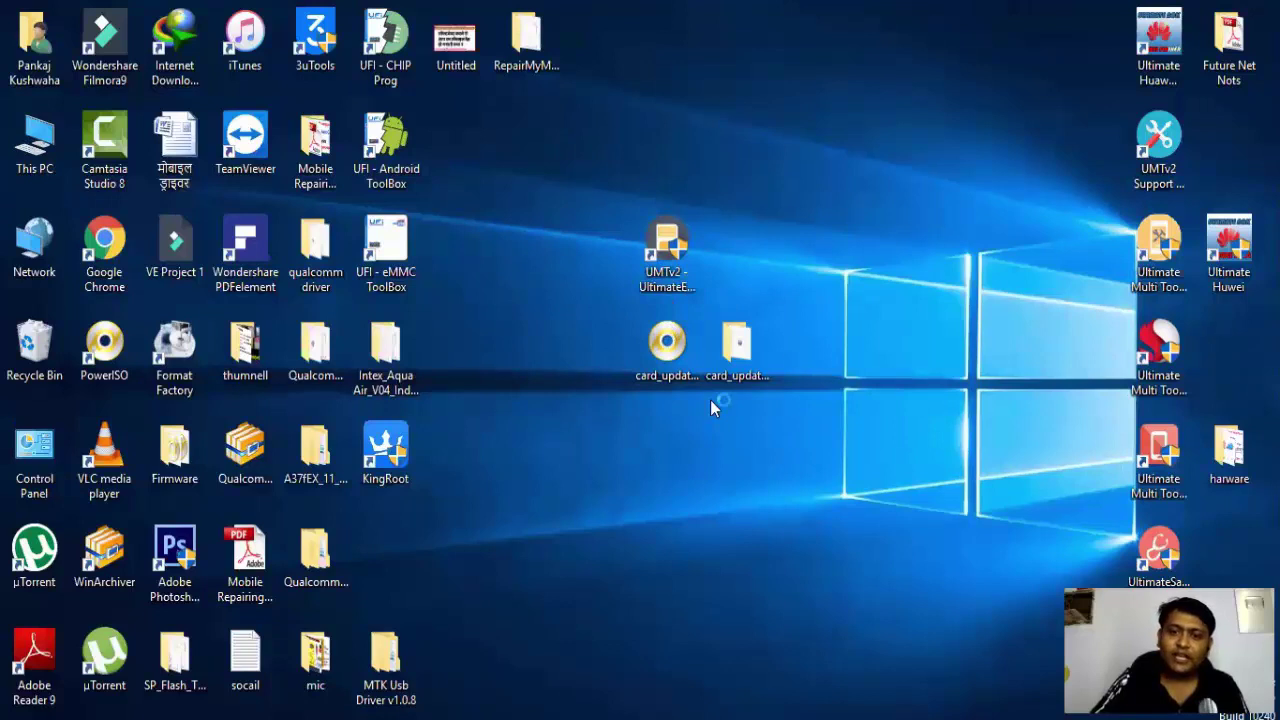
right_click(857, 220)
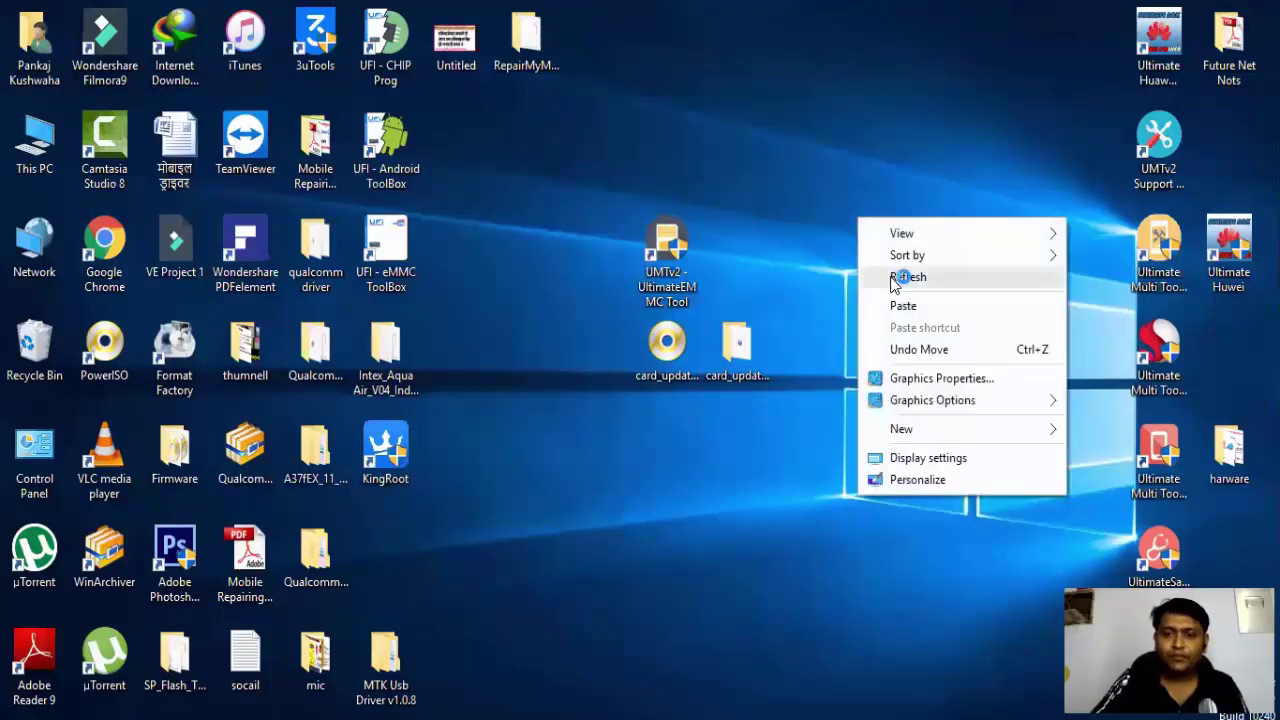
left_click(892, 277)
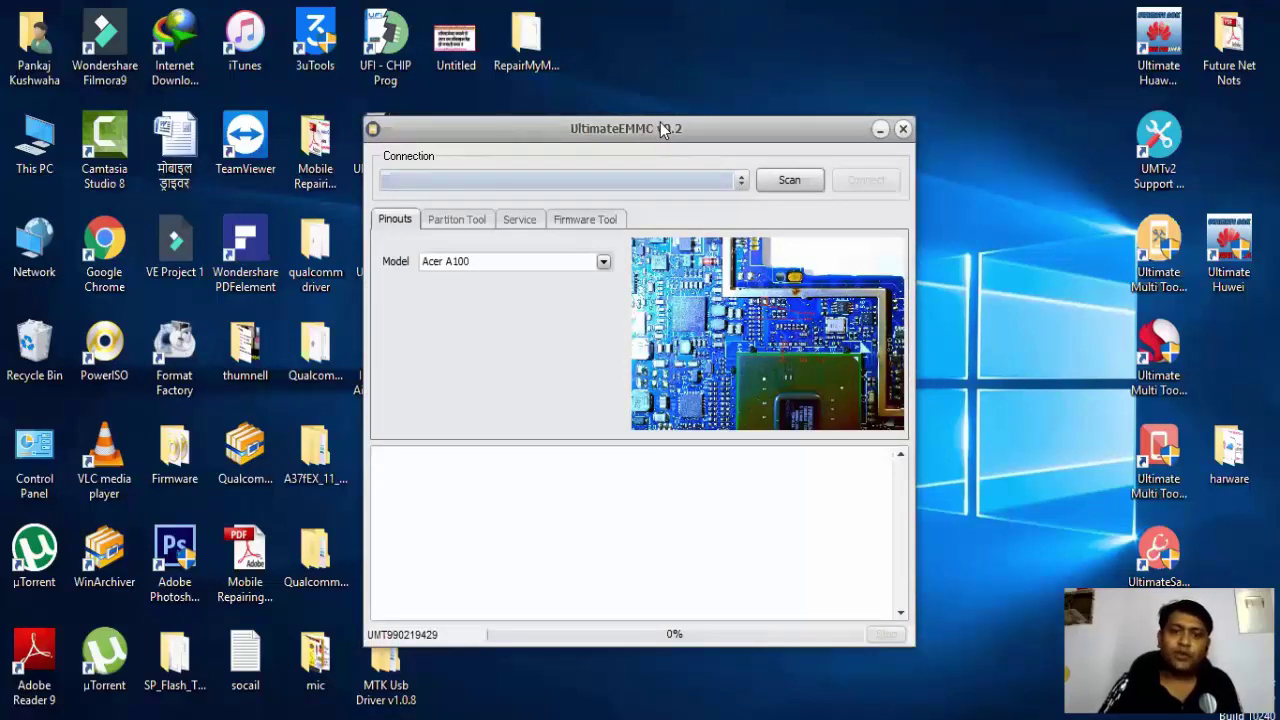
left_click_drag(660, 122, 722, 122)
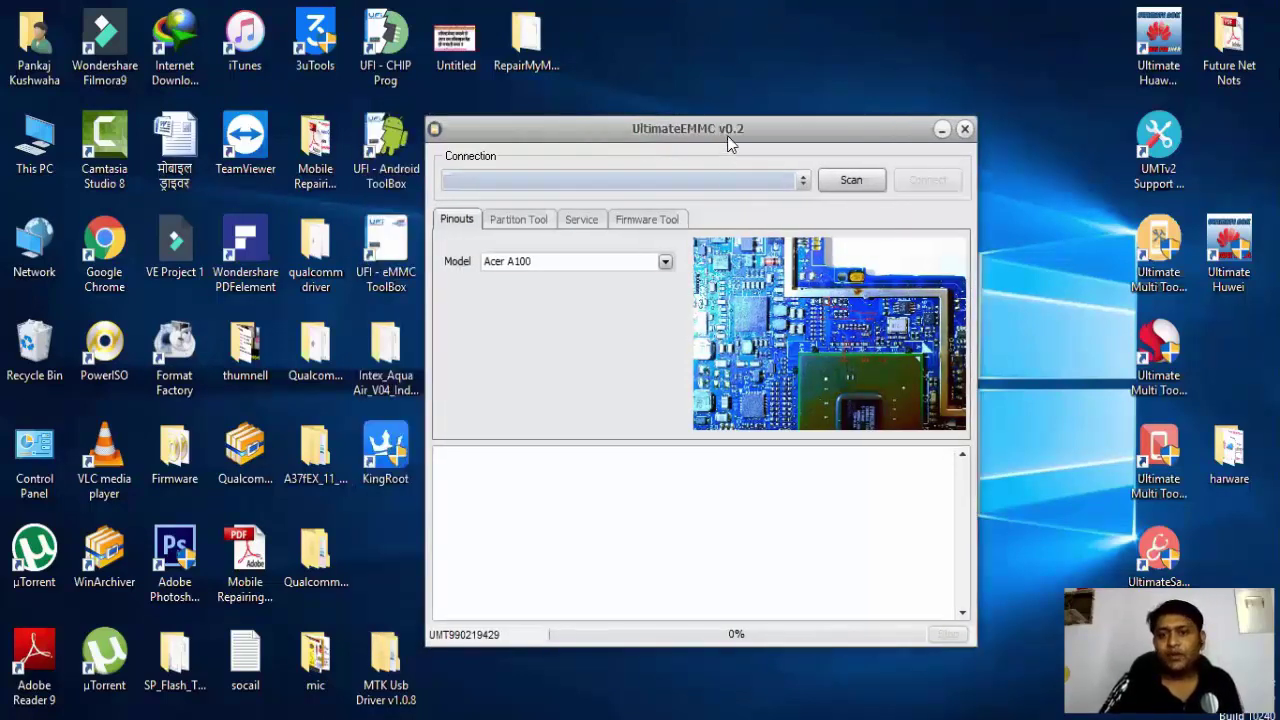
- Examine the Partition Tool, Service, Firmware Tool and Pinouts sections of UltimateEMMC
left_click(520, 224)
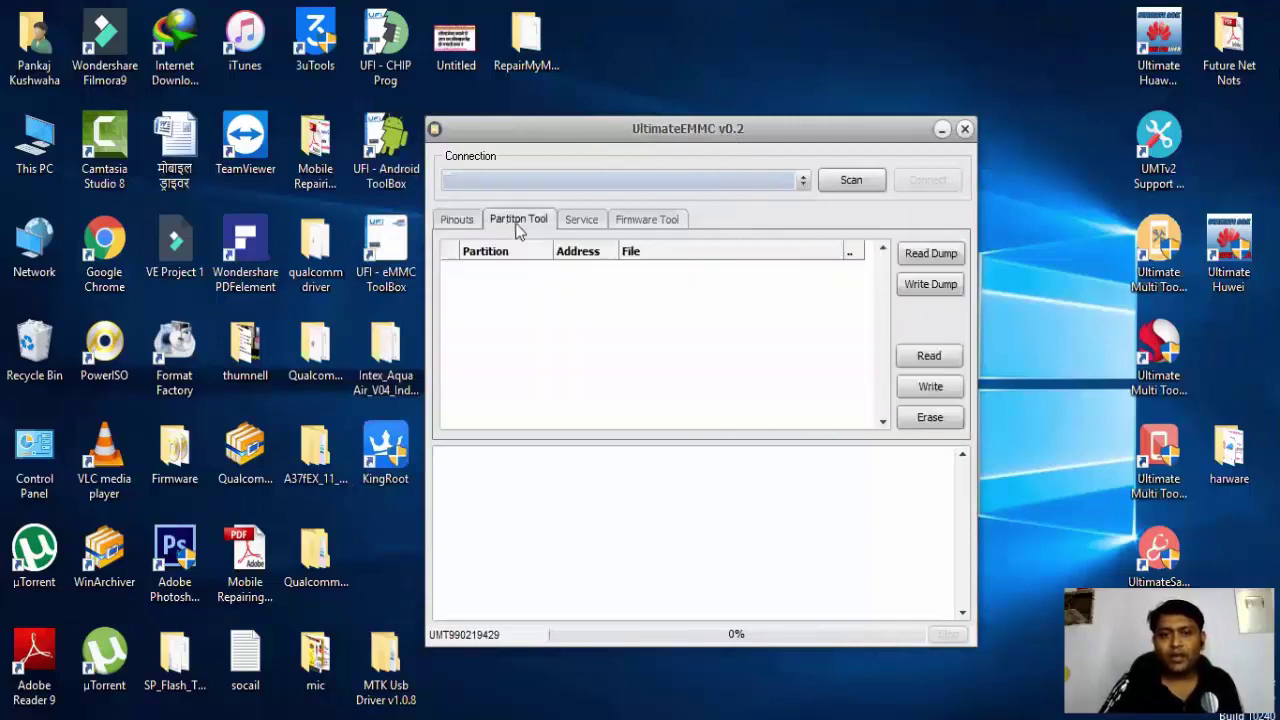
left_click(581, 222)
left_click(660, 222)
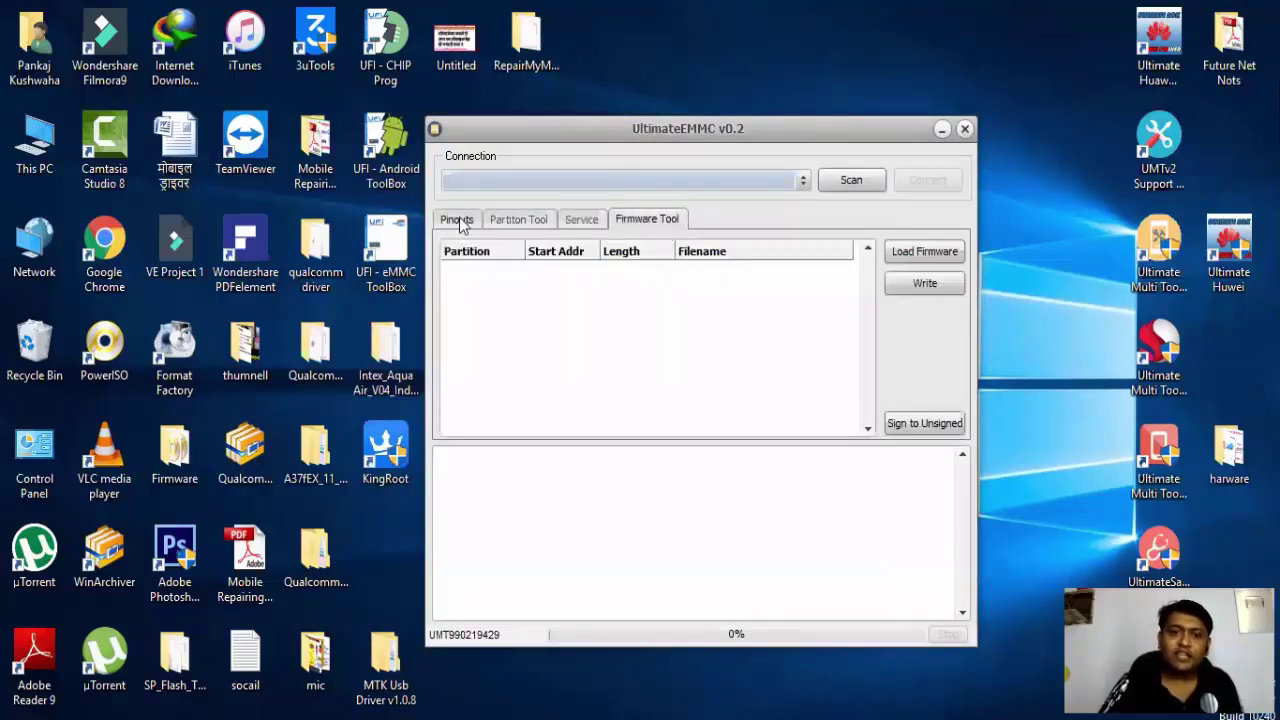
left_click(457, 220)
left_click(527, 220)
left_click(600, 220)
left_click(641, 222)
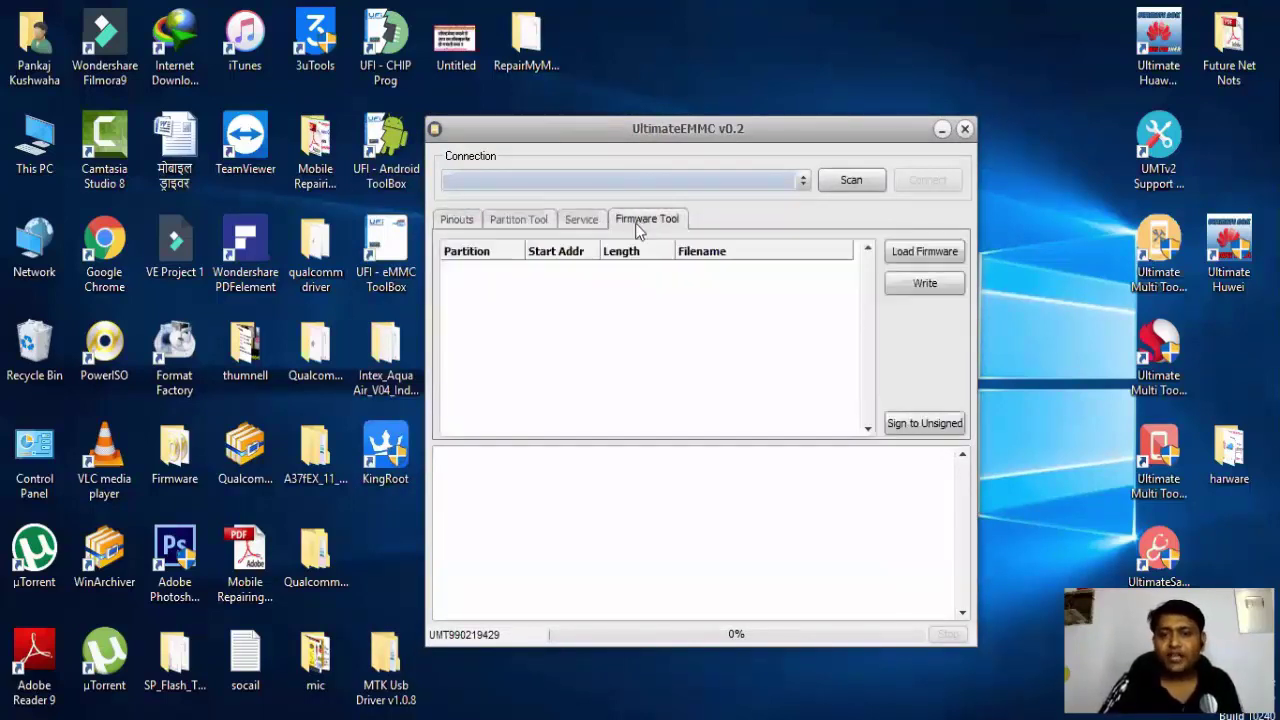
left_click(585, 213)
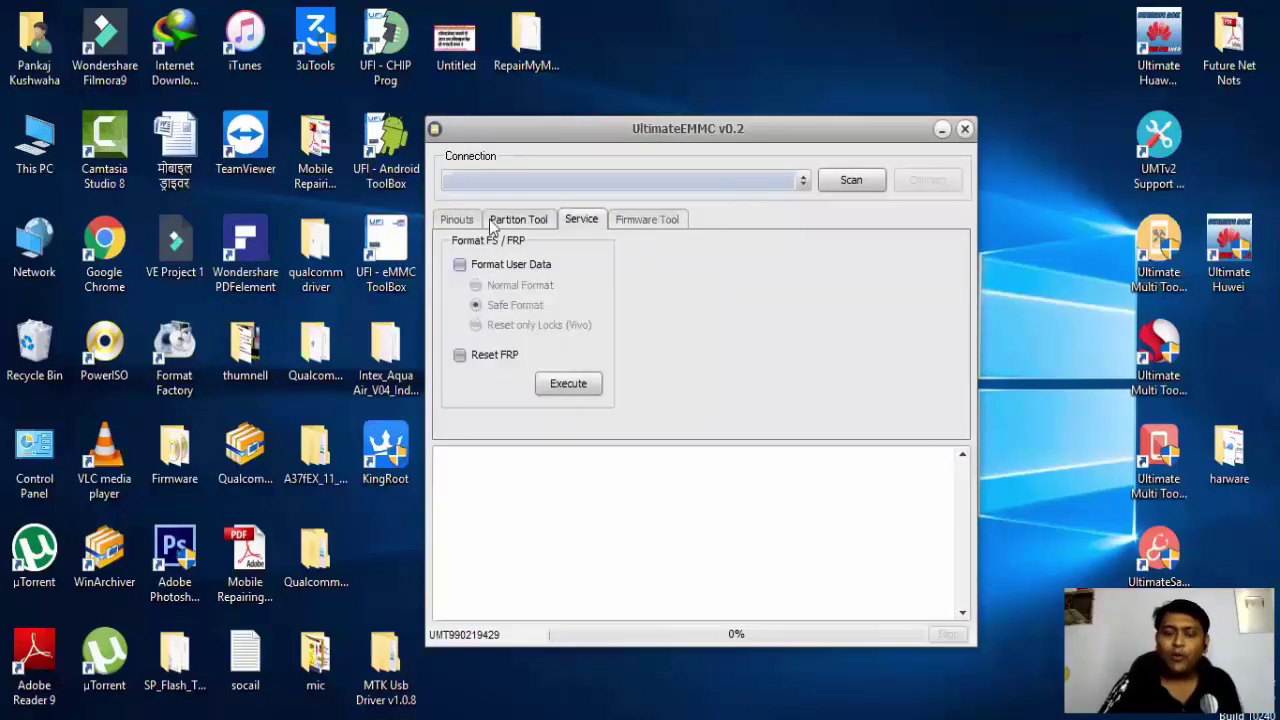
left_click(458, 222)
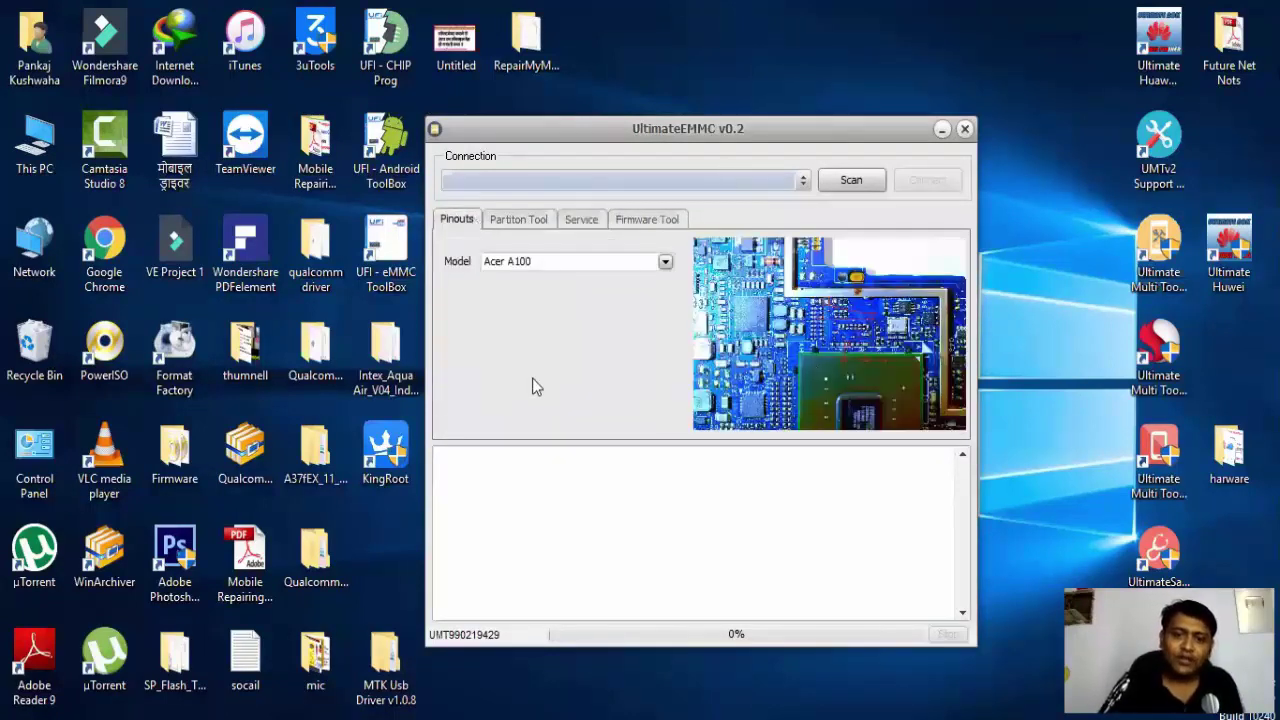